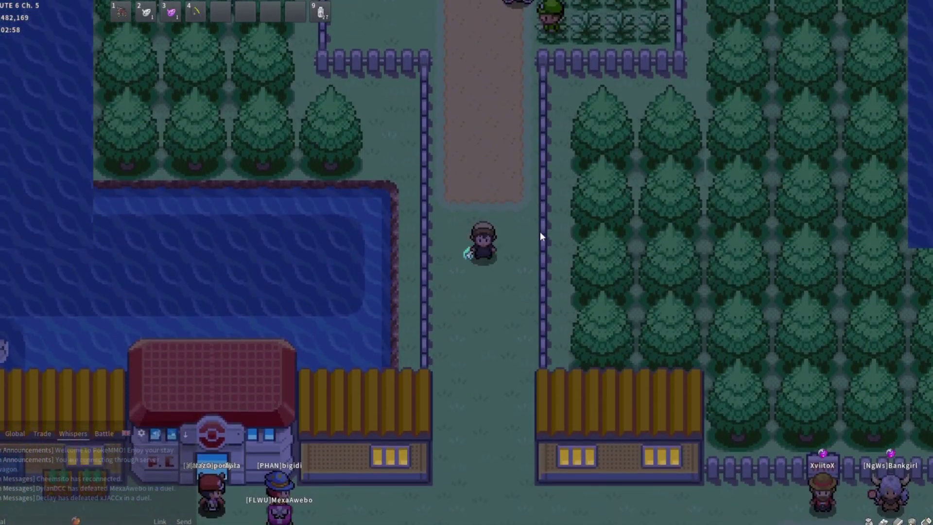
Talk to the Day-Care Man on Four Island and inspect the soft soil in Mistralton City to view the default dialogue.
key("Down")
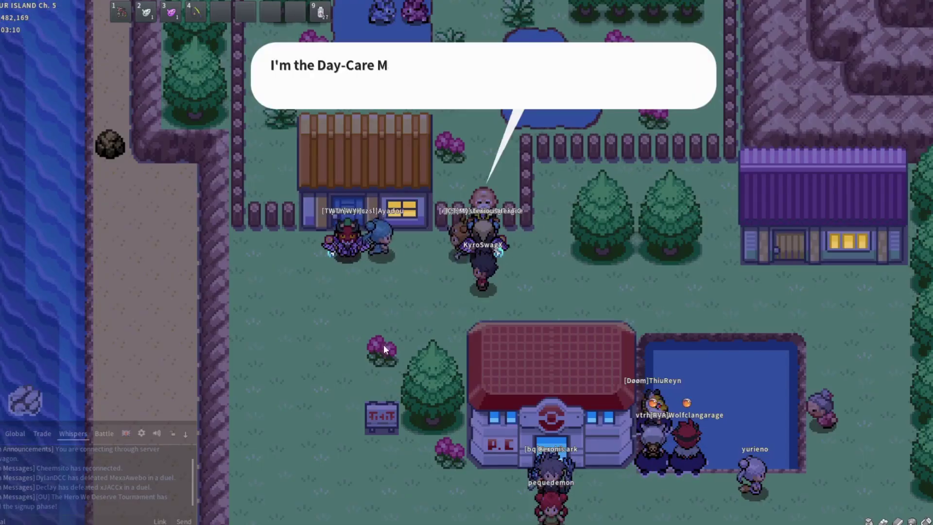
key("z")
key("z")
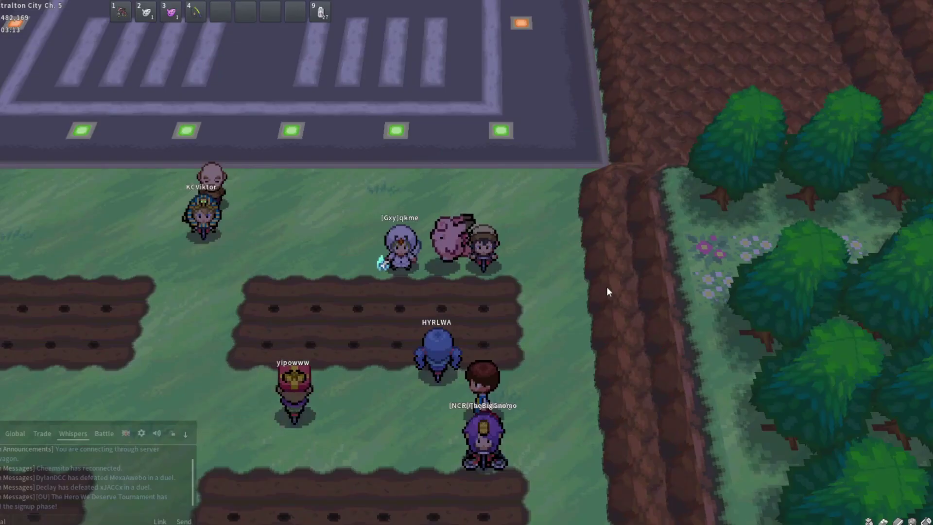
key("z")
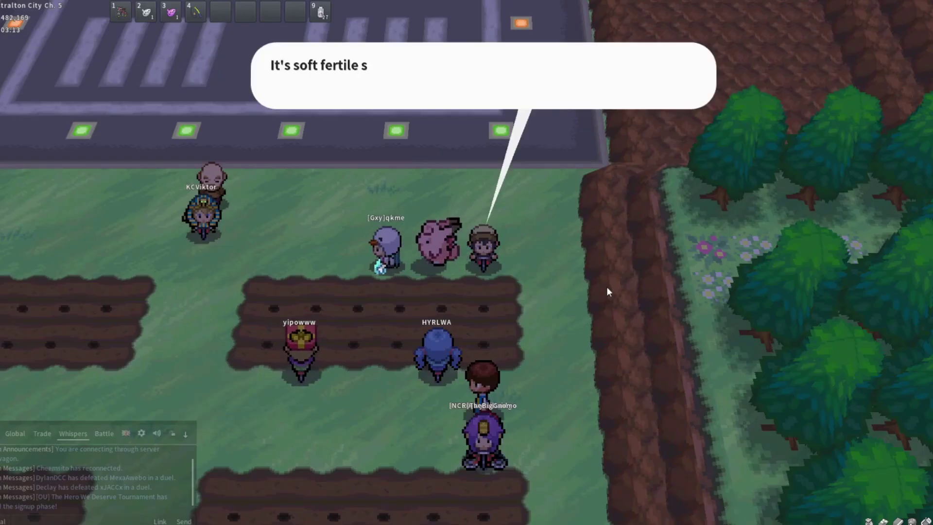
key("z")
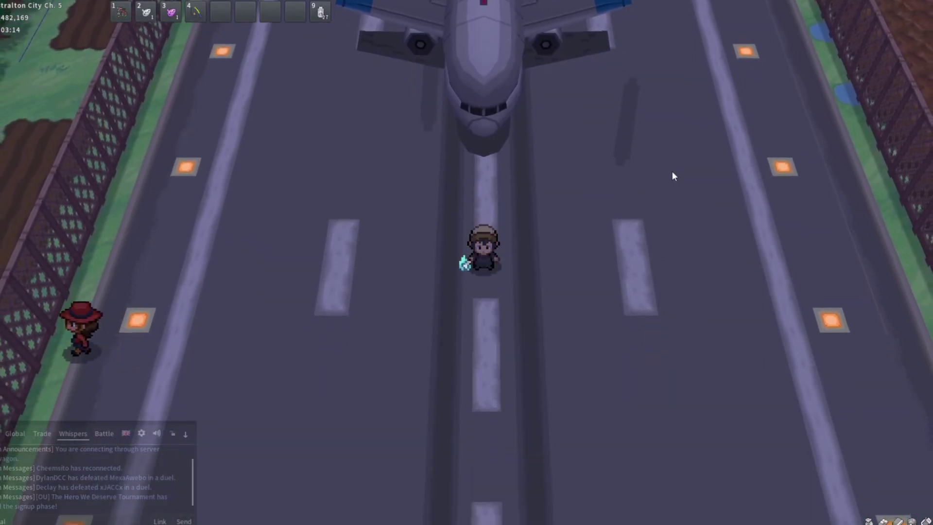
key("Down")
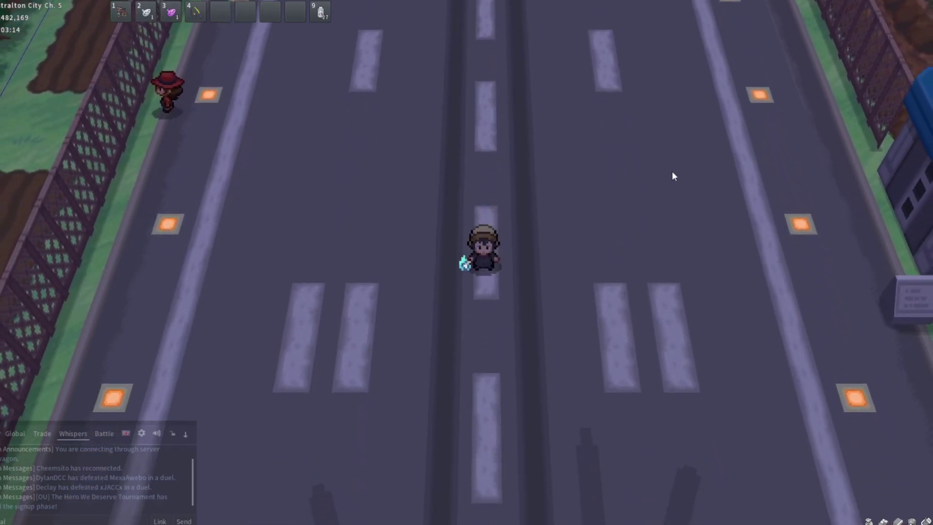
key("Down")
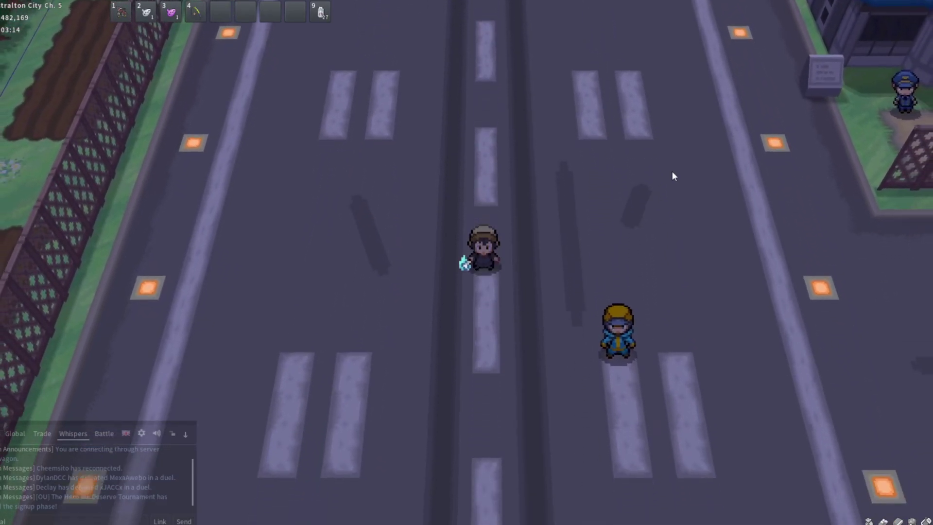
key("Up")
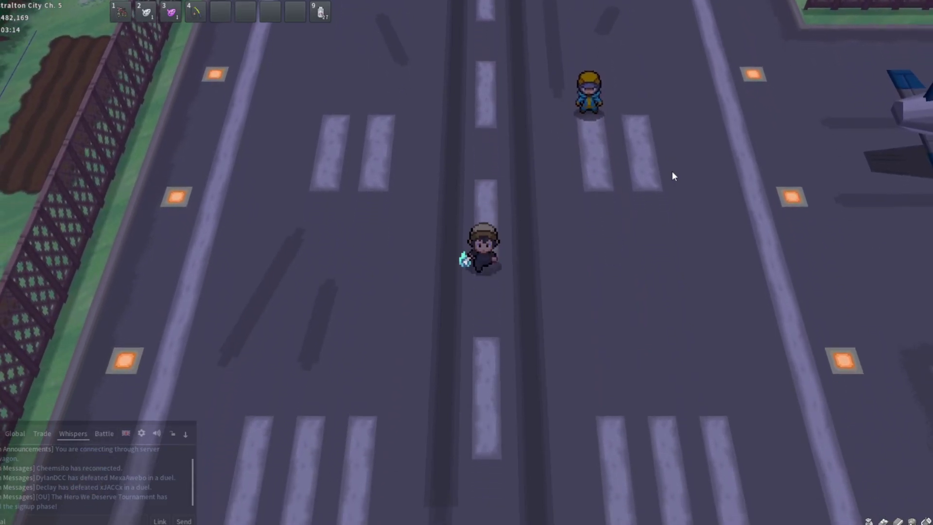
key("Down")
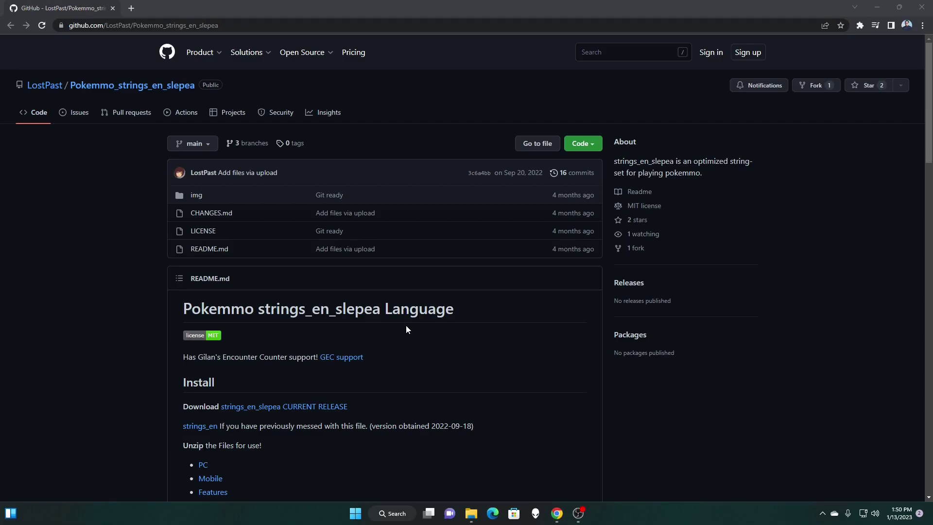
Download the current strings_en_slepea release from the GitHub page and extract the ZIP archive into C:\Games\PokeMMO\data.
scroll(395, 287, "down", 5)
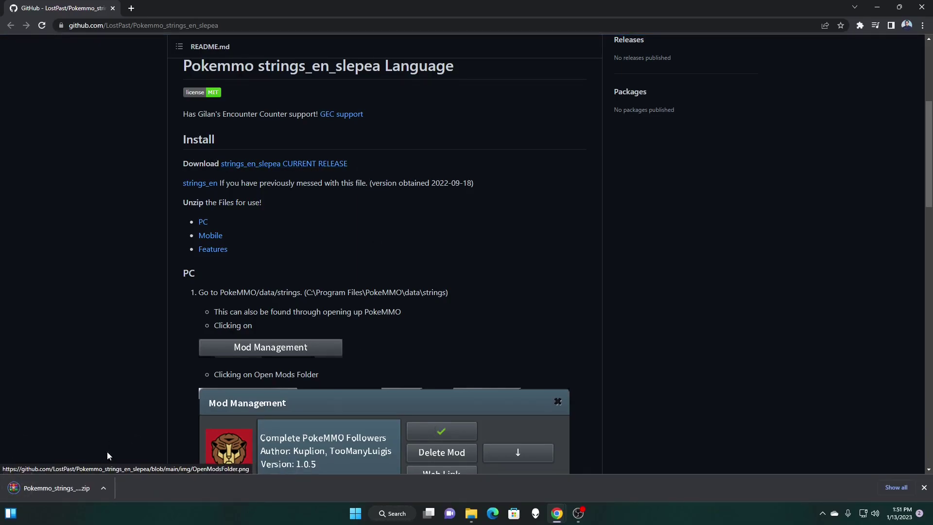
left_click(73, 488)
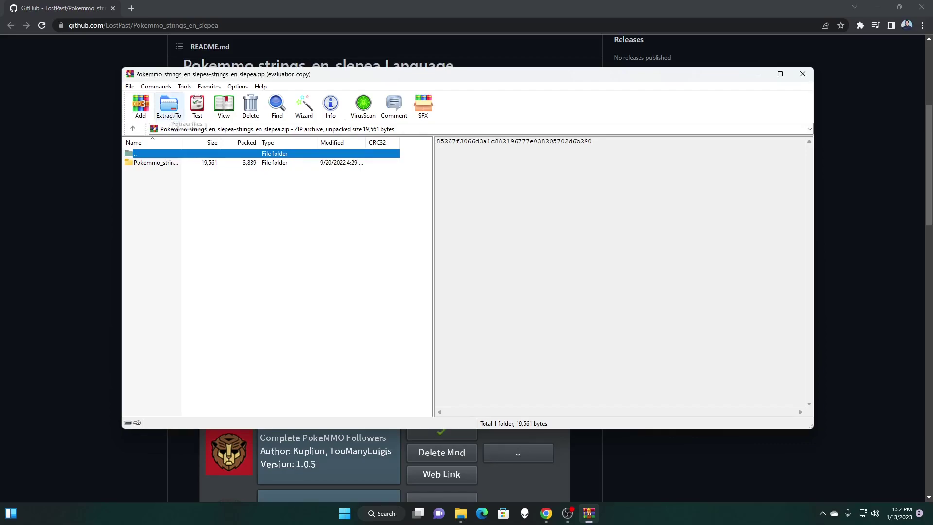
left_click(169, 106)
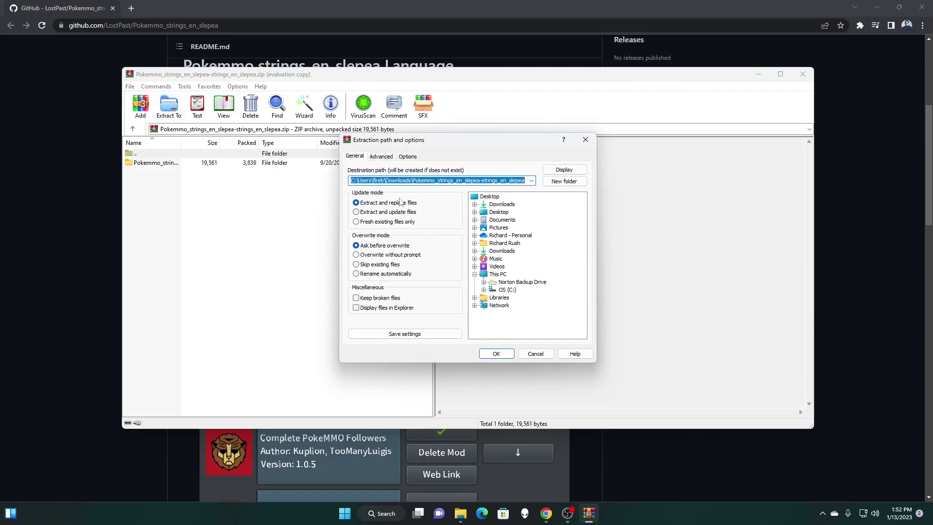
left_click(507, 290)
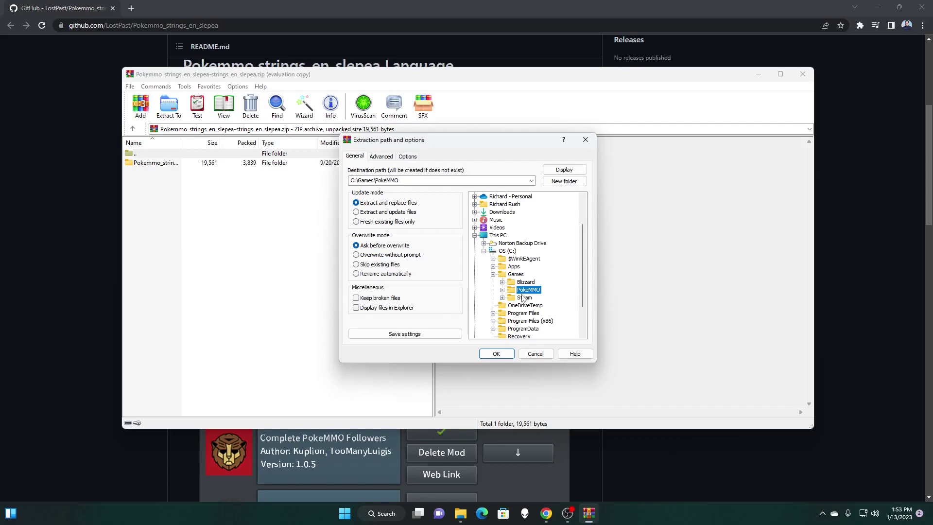
left_click(496, 354)
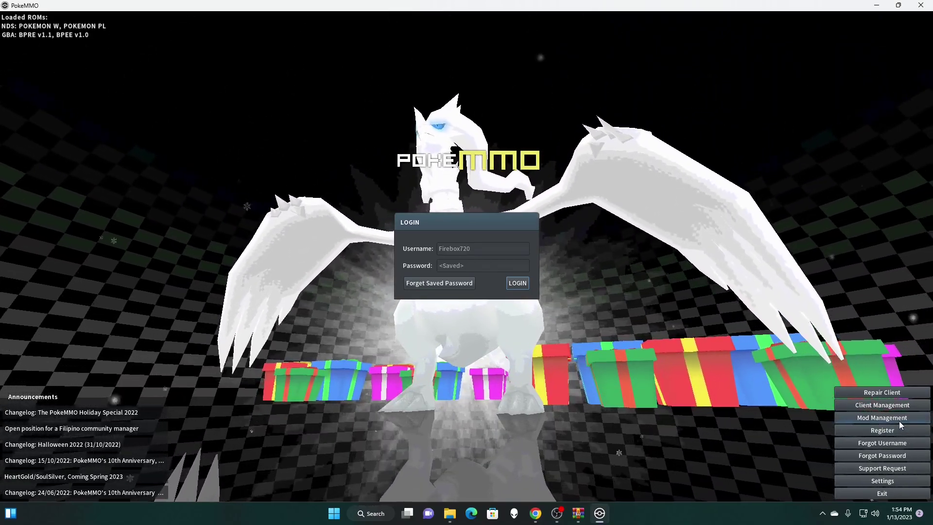
From PokeMMO's mod management, reach the data folder and copy the four strings_en_slepea XML files from the extracted folder.
left_click(899, 418)
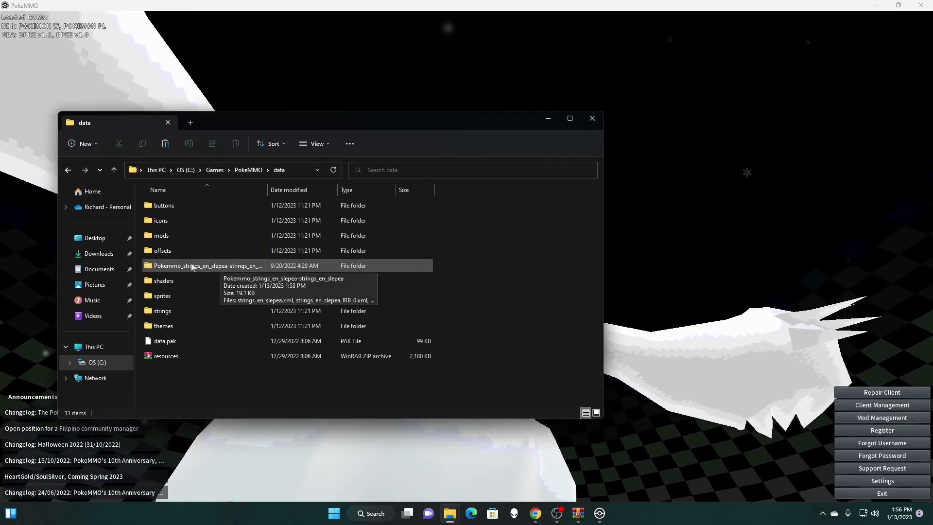
double_click(210, 267)
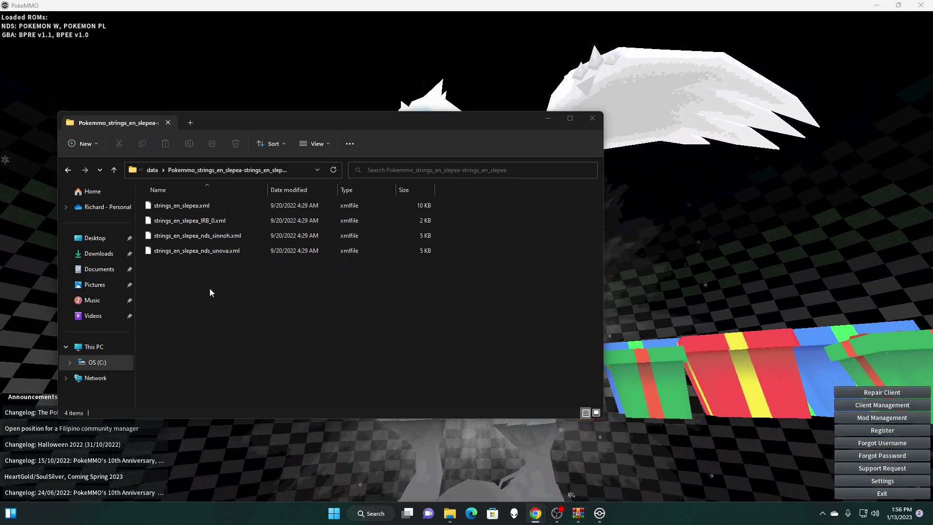
key("ctrl+a")
right_click(212, 253)
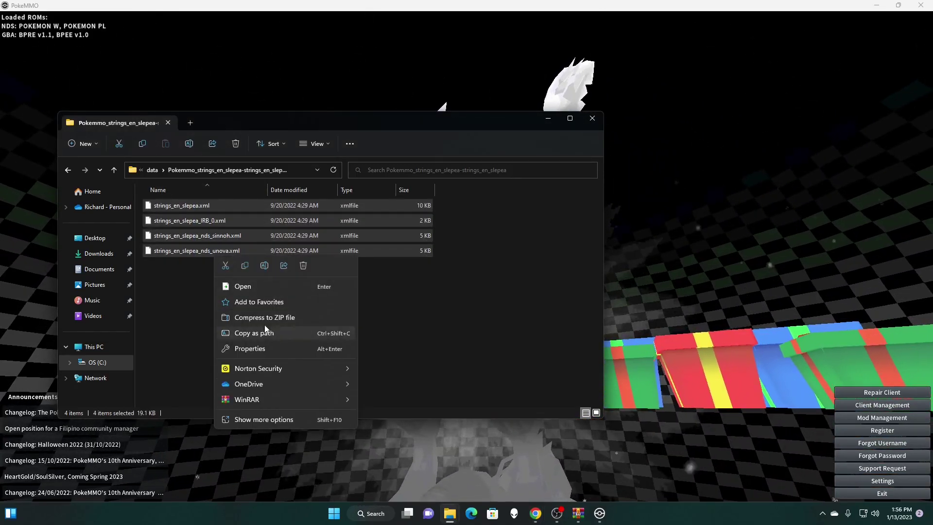
Paste the four strings_en_slepea XML files into the PokeMMO data\strings folder.
left_click(152, 170)
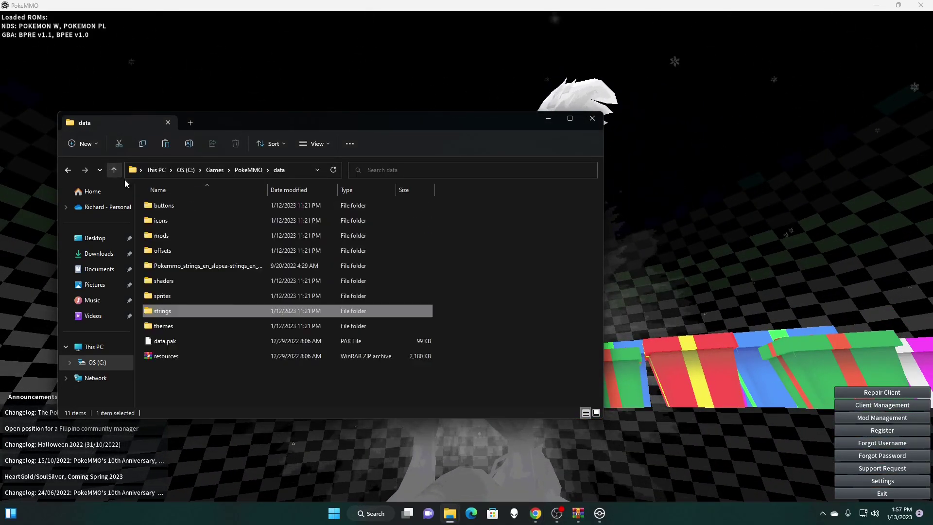
double_click(176, 310)
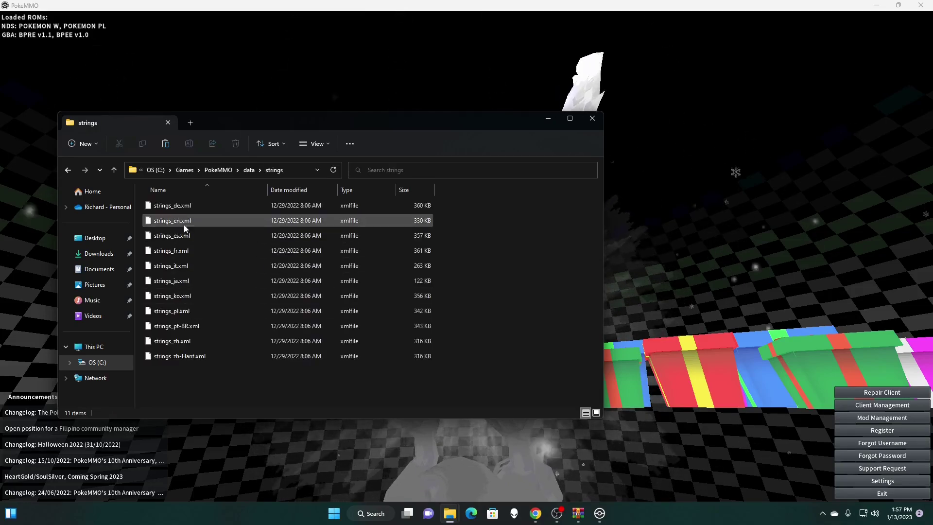
right_click(189, 386)
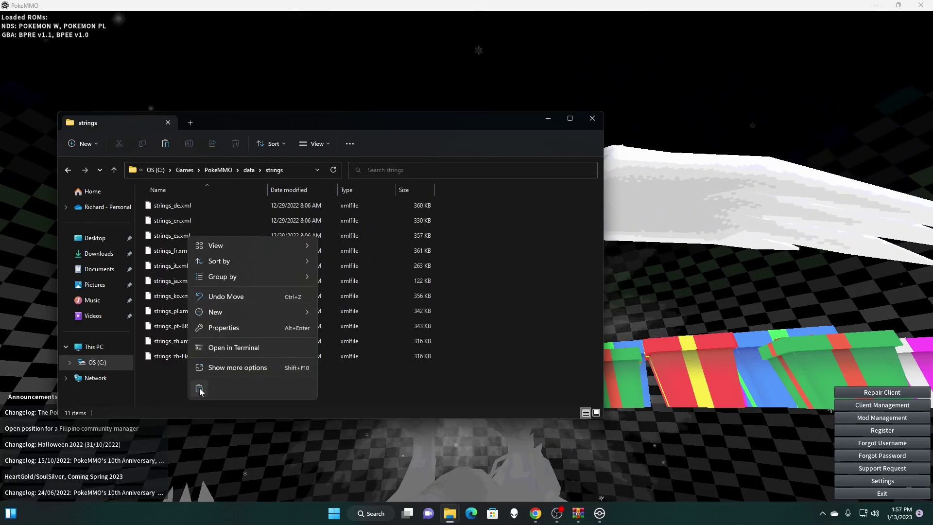
left_click(199, 387)
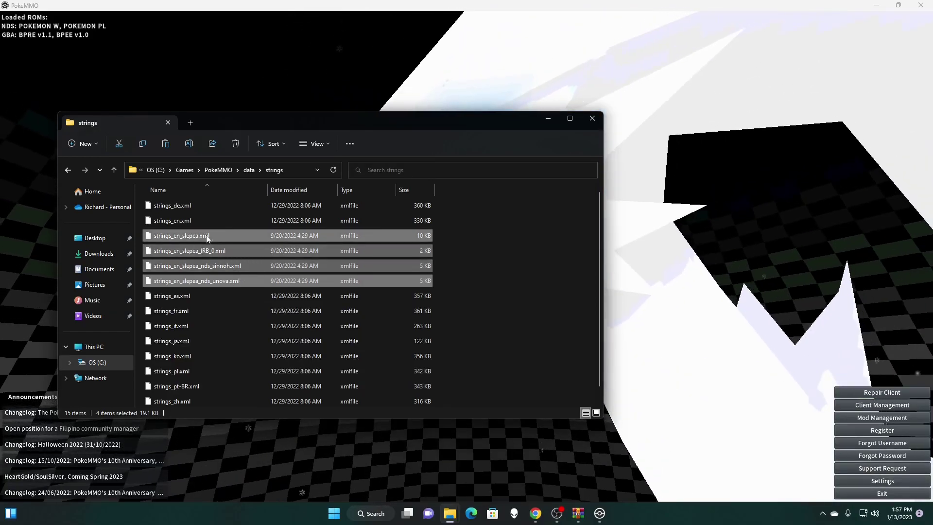
left_click(520, 290)
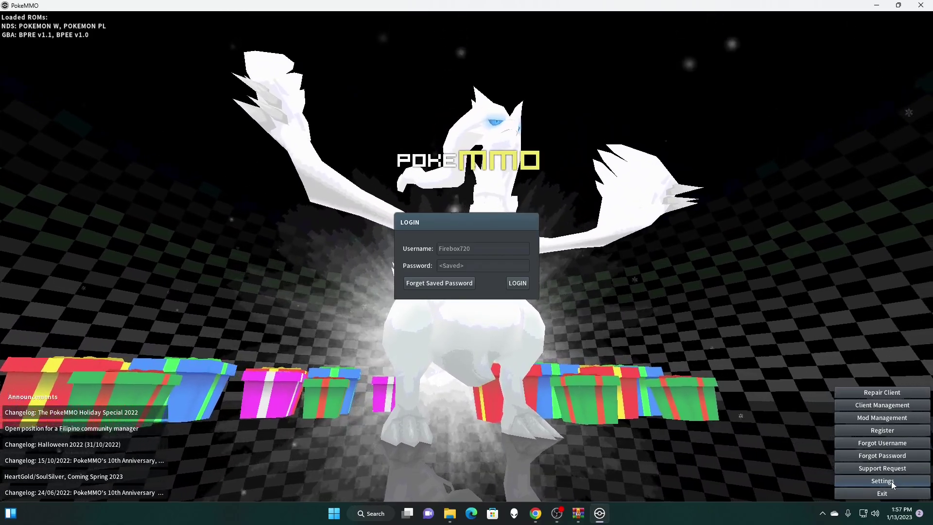
Change the PokeMMO client language to English - Slepea and save the settings.
left_click(890, 480)
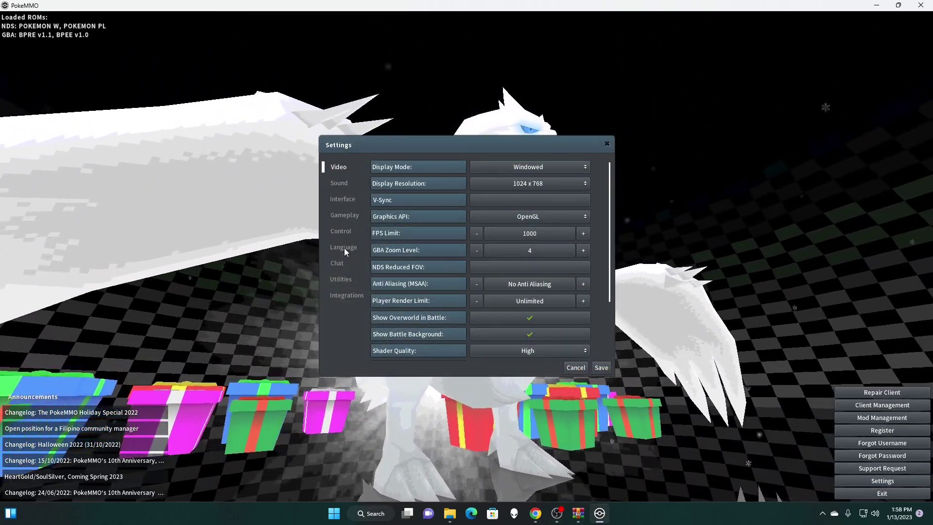
left_click(343, 248)
left_click(544, 166)
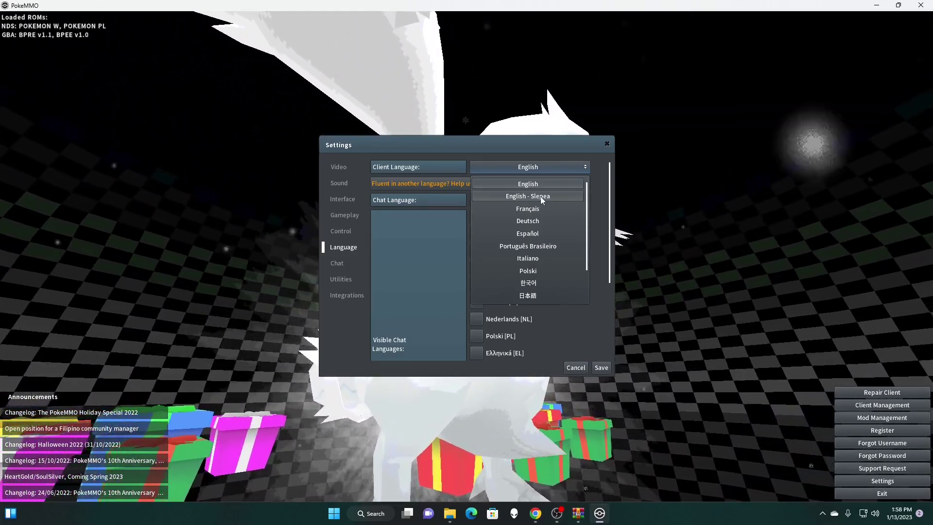
left_click(540, 197)
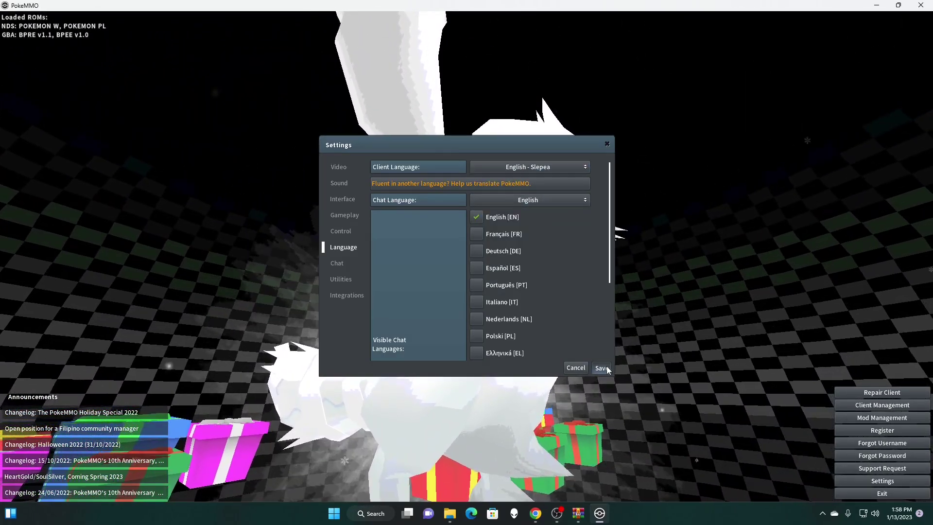
left_click(602, 367)
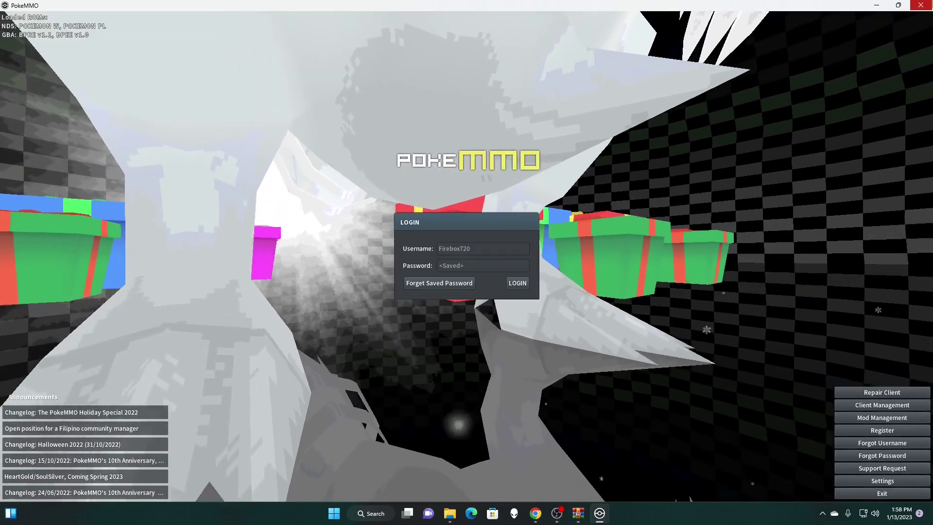
Log in to PokeMMO with the saved account and enter the game world.
left_click(517, 283)
left_click(519, 233)
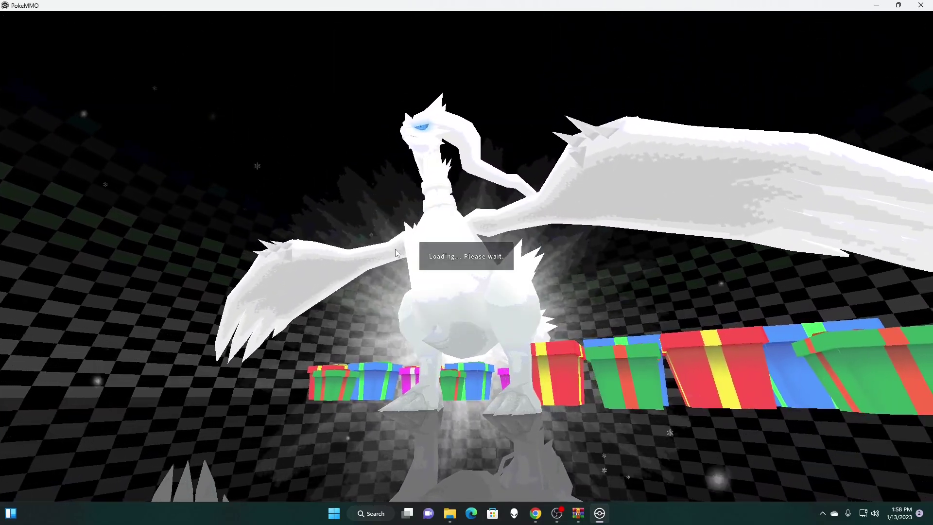
left_click(421, 242)
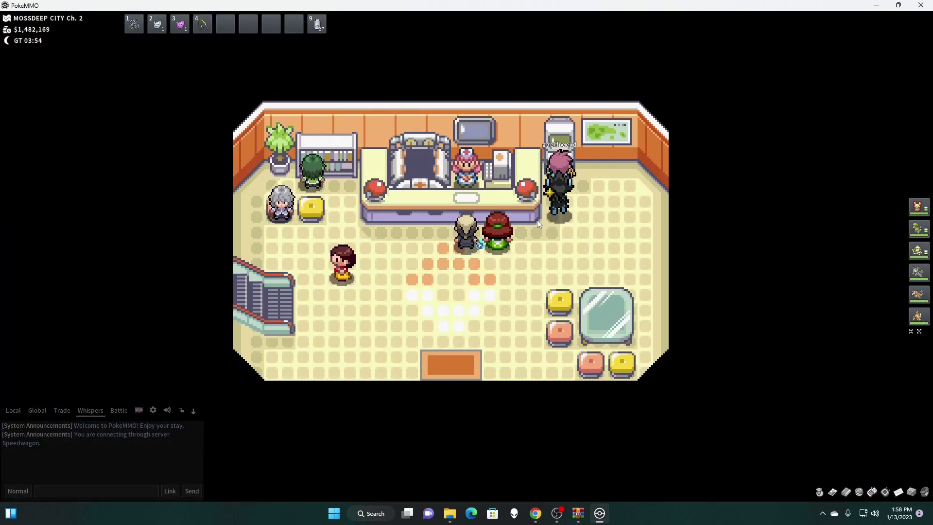
Talk to the nurse in the Mossdeep City Pokémon Center, accept the healing, and walk away from the counter.
key("z")
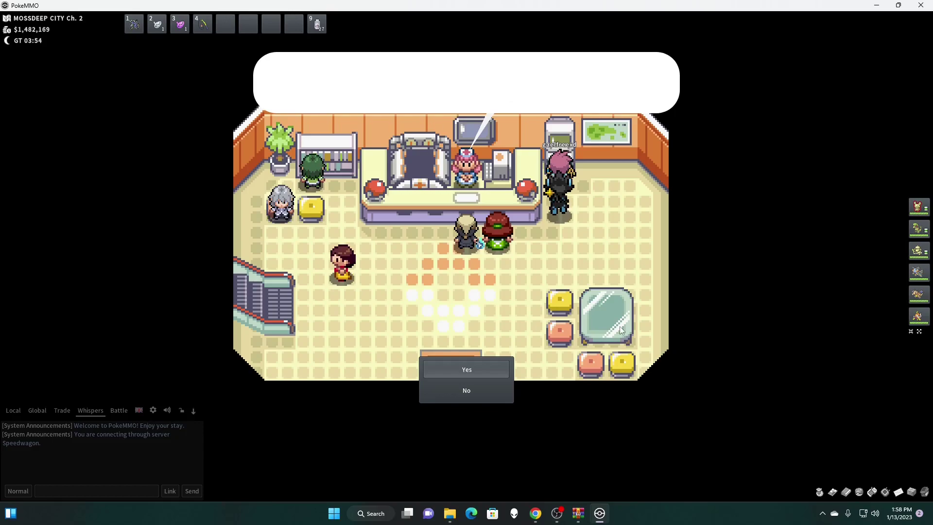
key("z")
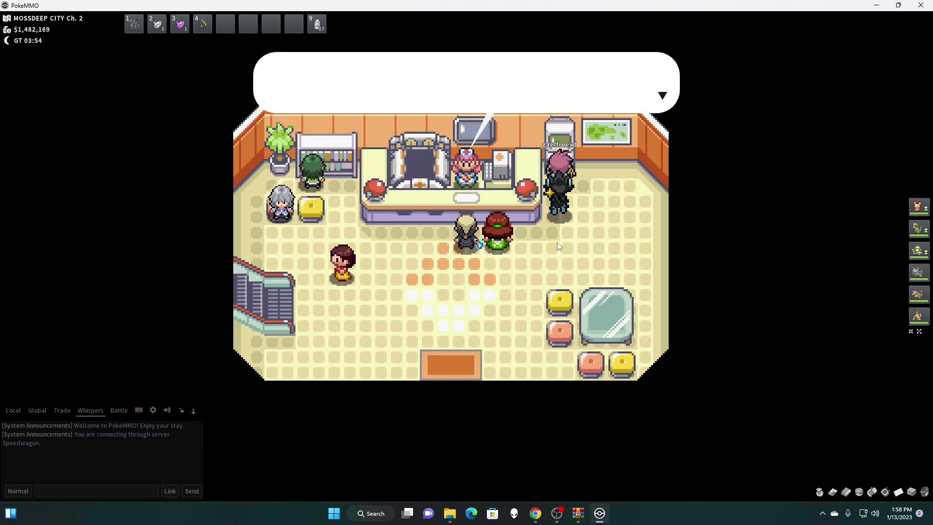
key("z")
key("Down")
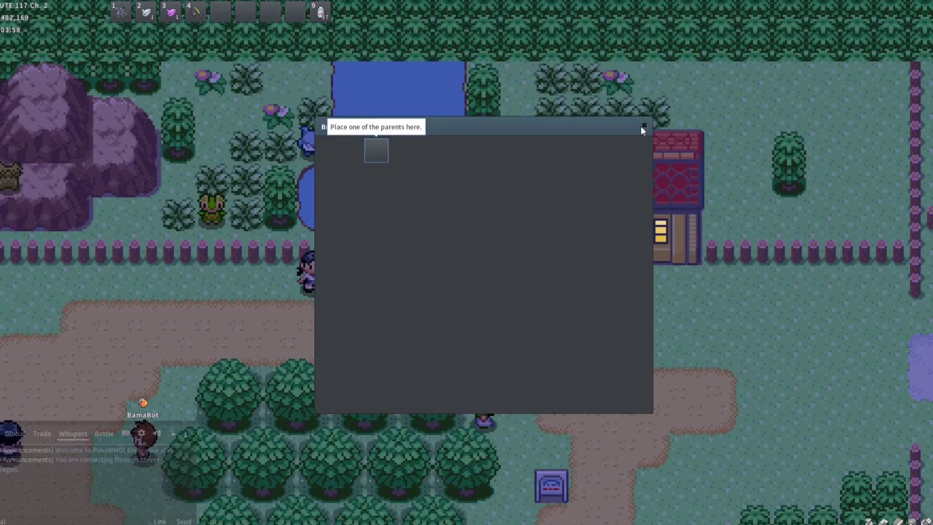
Close the breeding window on Route 117, and check the planting dialogue at the Mistralton City soil without planting seeds.
left_click(643, 125)
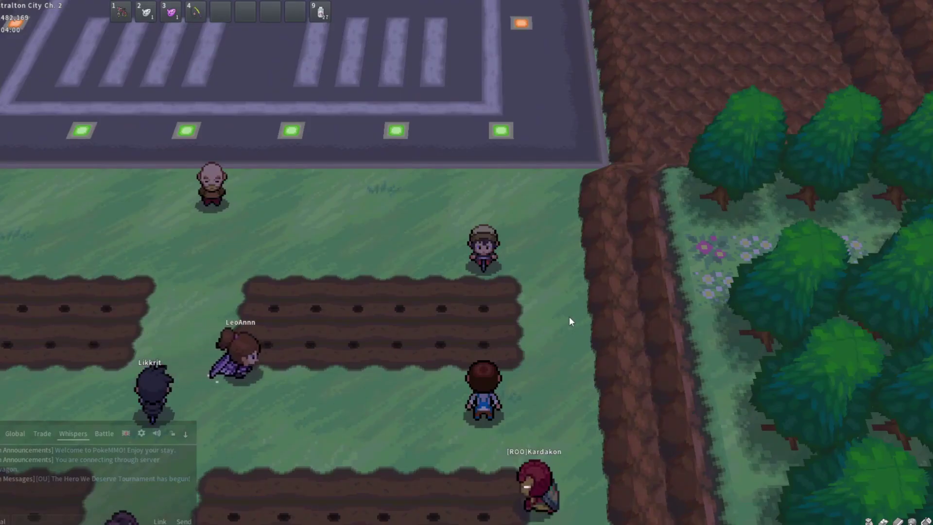
key("z")
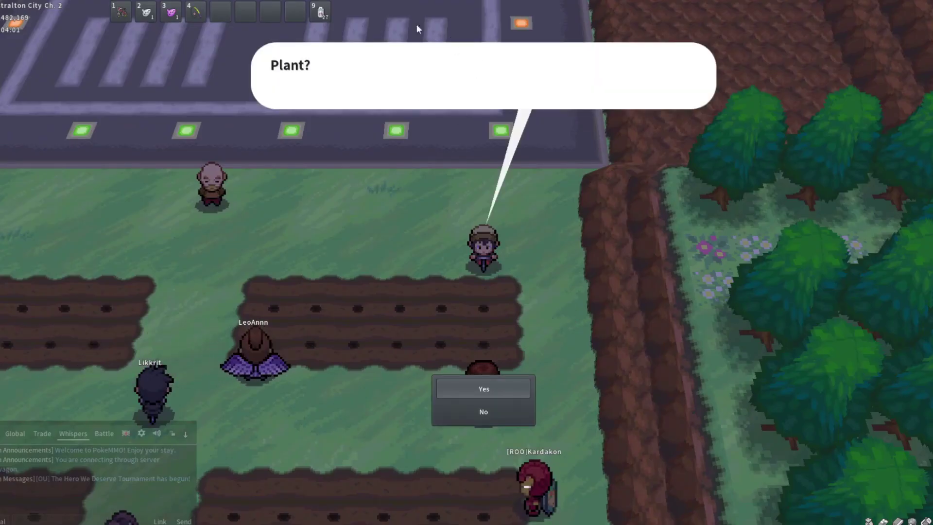
key("z")
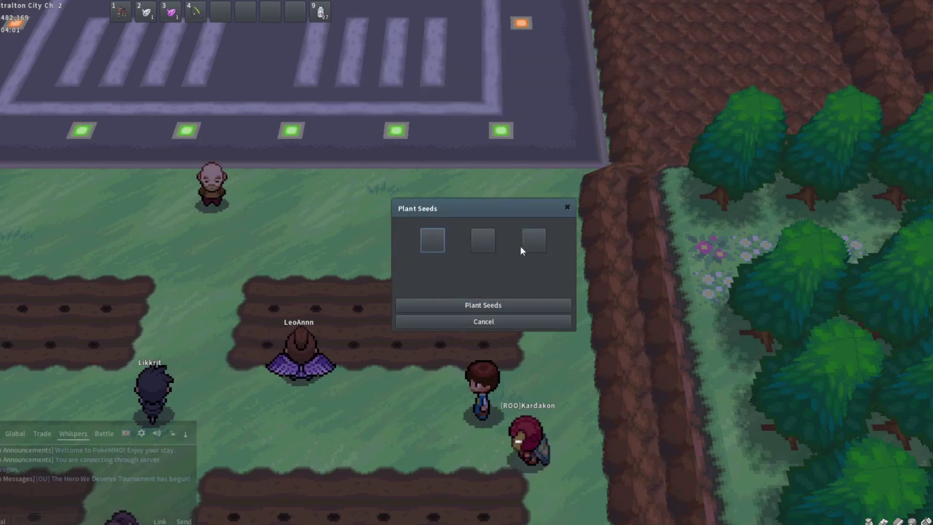
left_click(567, 208)
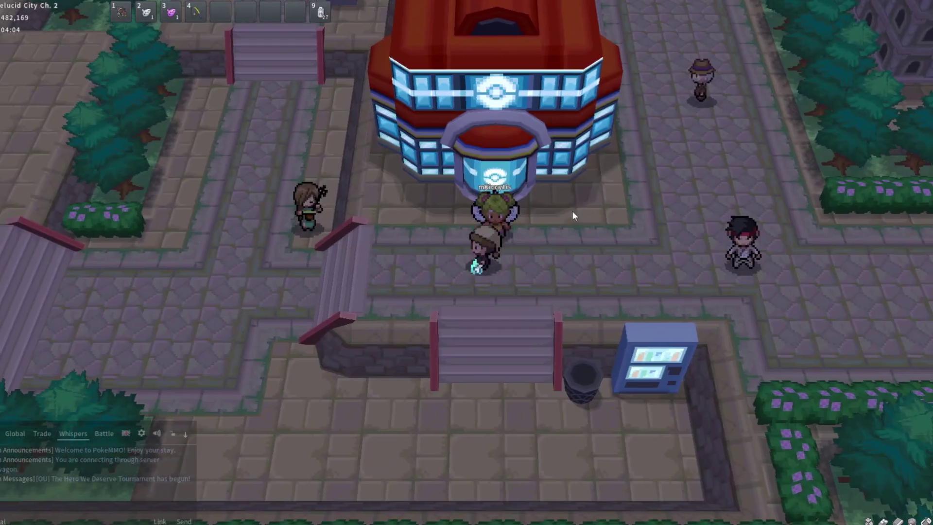
Walk west from the Opelucid City Pokémon Center, past the fountain, and enter Opelucid Gate.
key("Left")
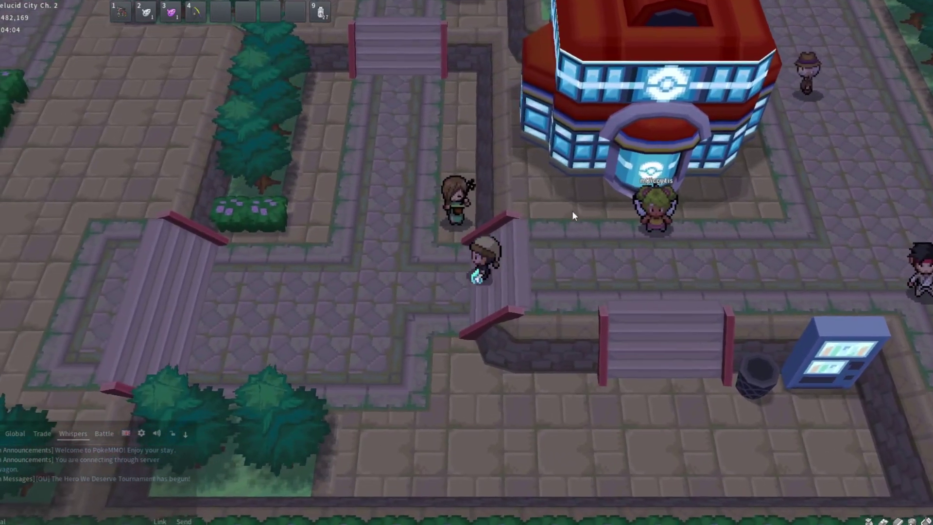
key("Left")
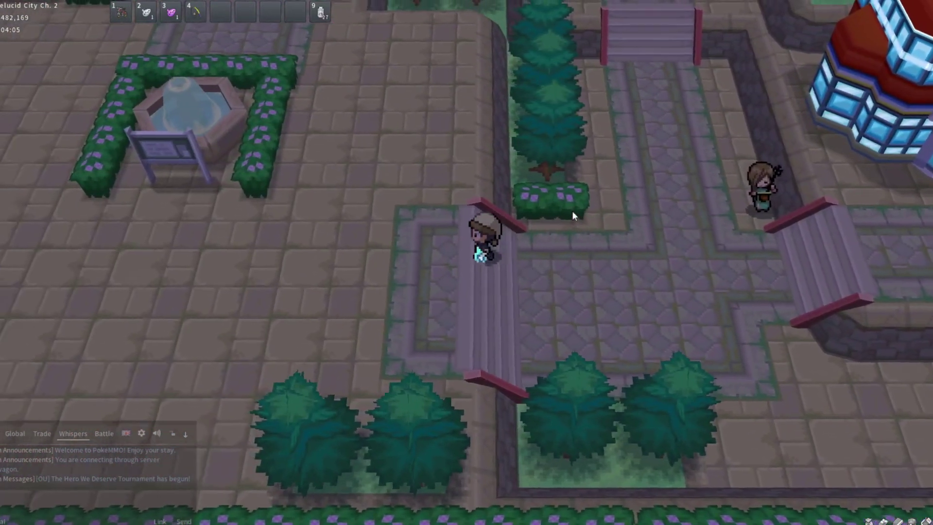
key("Left")
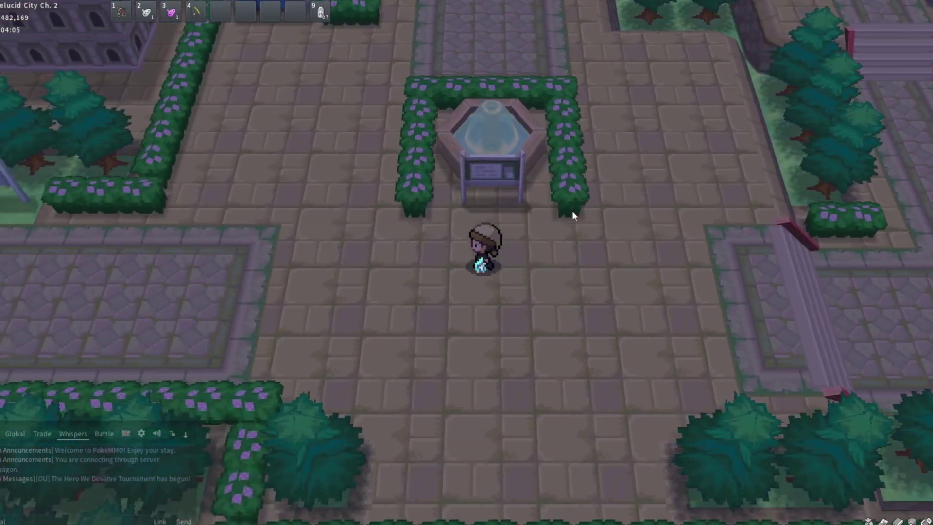
key("Left")
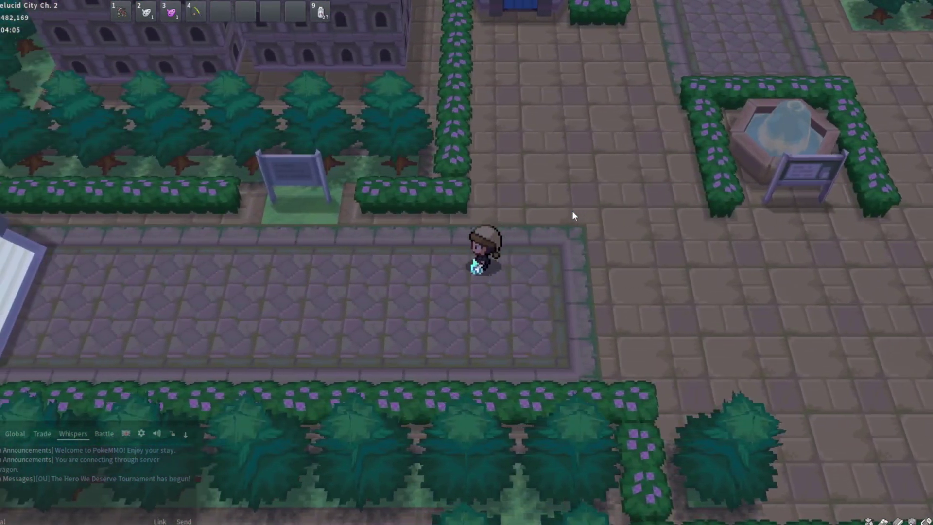
key("Left")
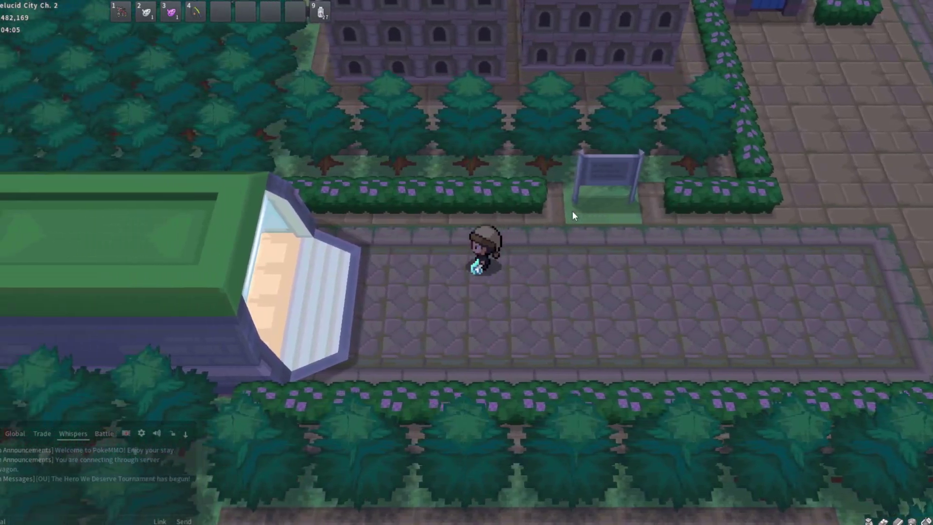
key("Left")
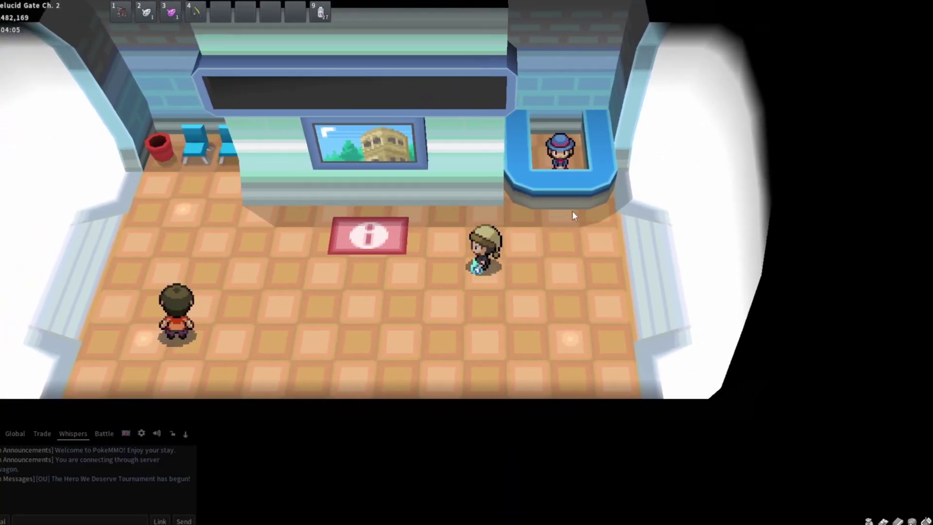
Cross the inside of Opelucid Gate, exit on its west side, and continue west along Route 9.
key("Left")
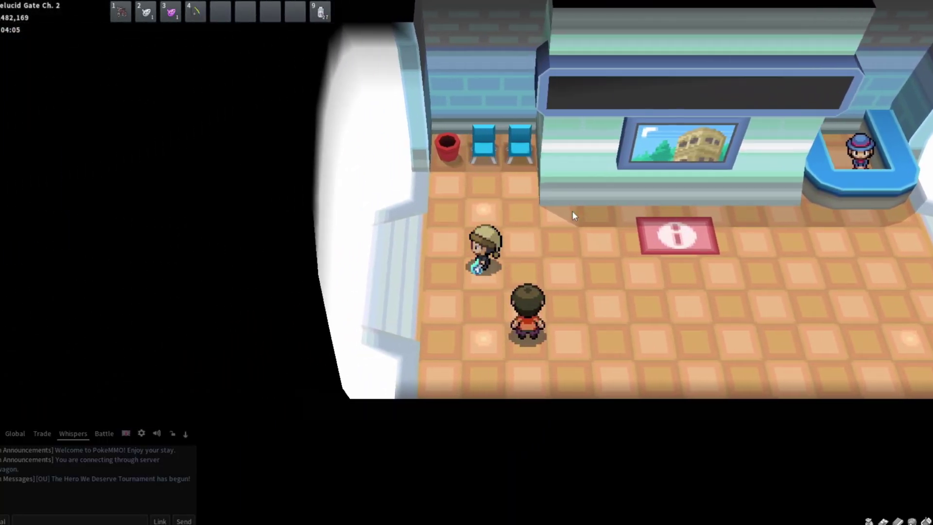
key("Left")
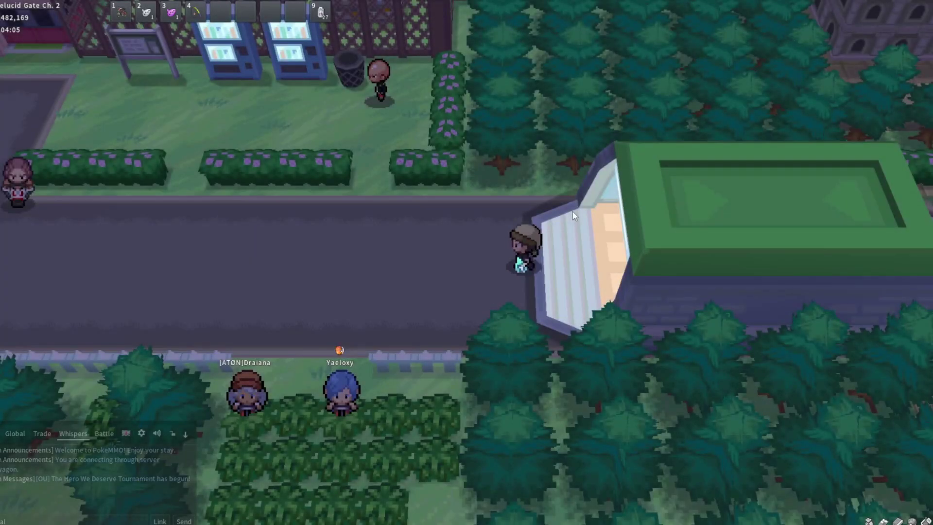
key("Left")
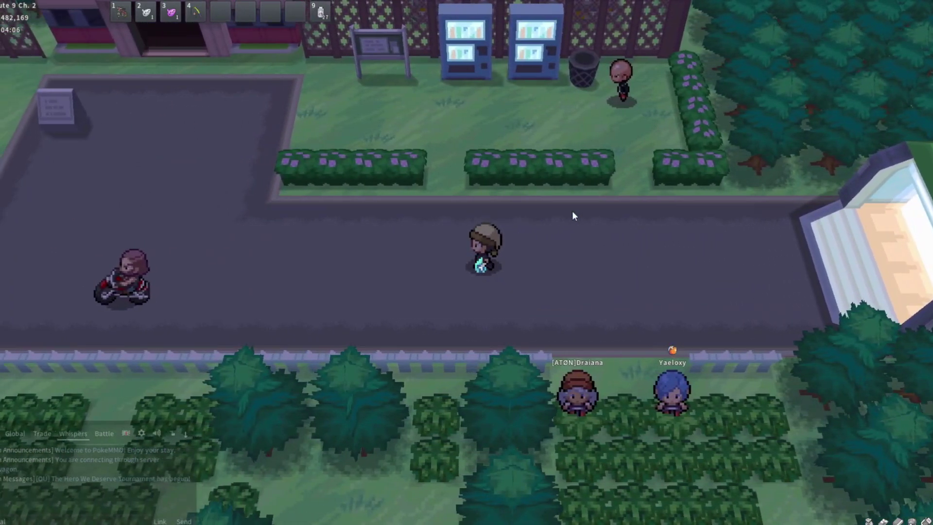
key("Left")
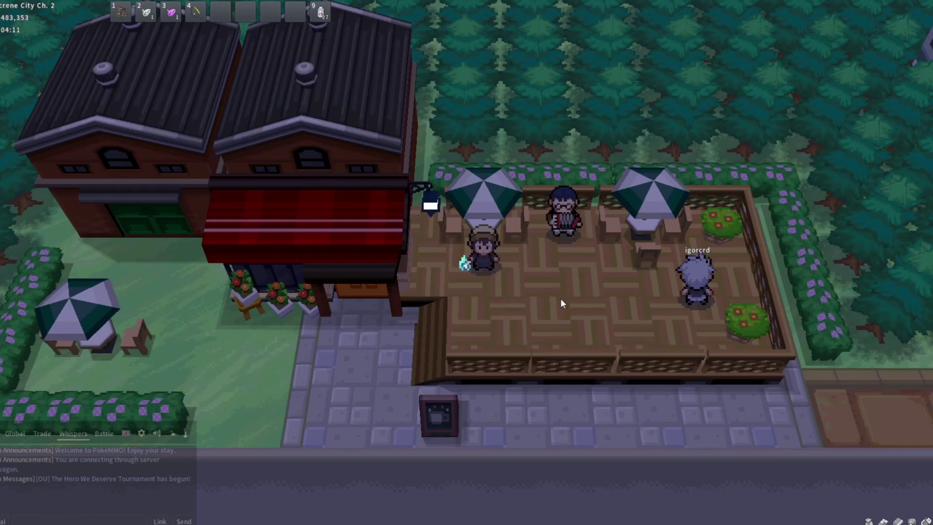